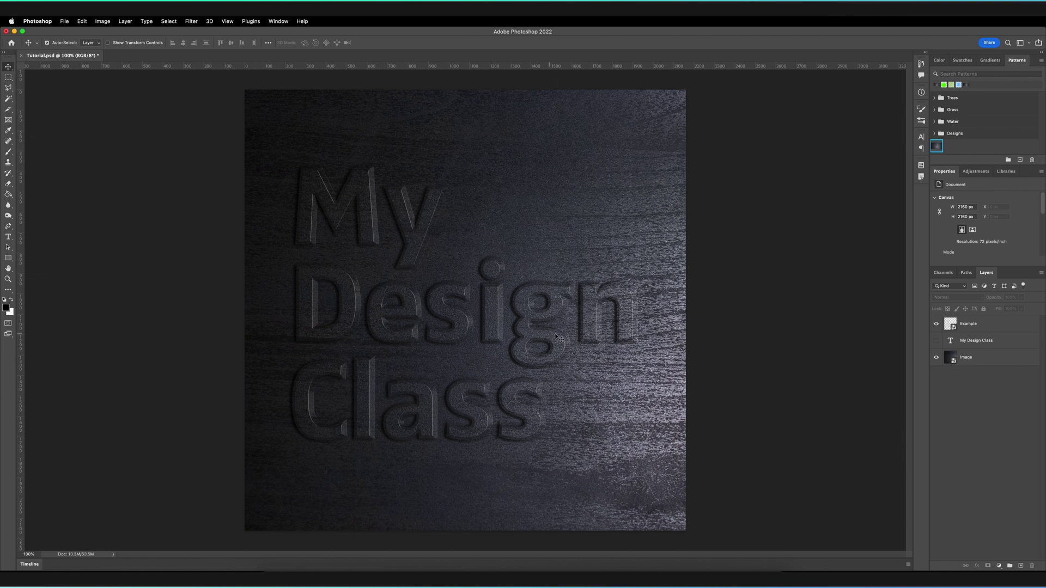
Step: Hide the Example layer holding the finished embossed text
{"action": "left_click", "coordinate": [936, 324]}
Step: Make the My Design Class text layer visible
{"action": "left_click", "coordinate": [936, 341]}
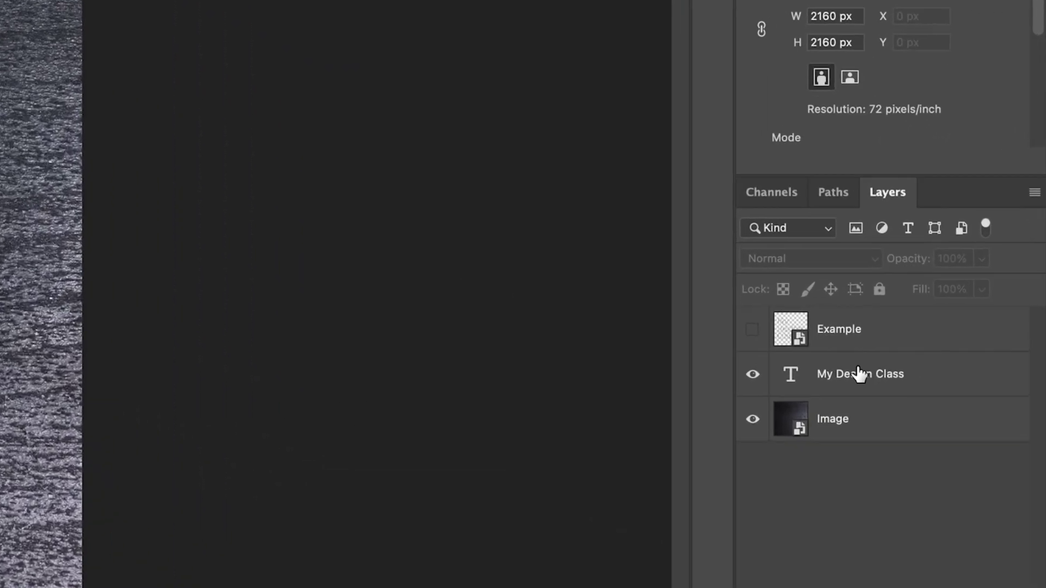
Step: Select the My Design Class layer and lower its Fill to 0%
{"action": "left_click", "coordinate": [975, 340]}
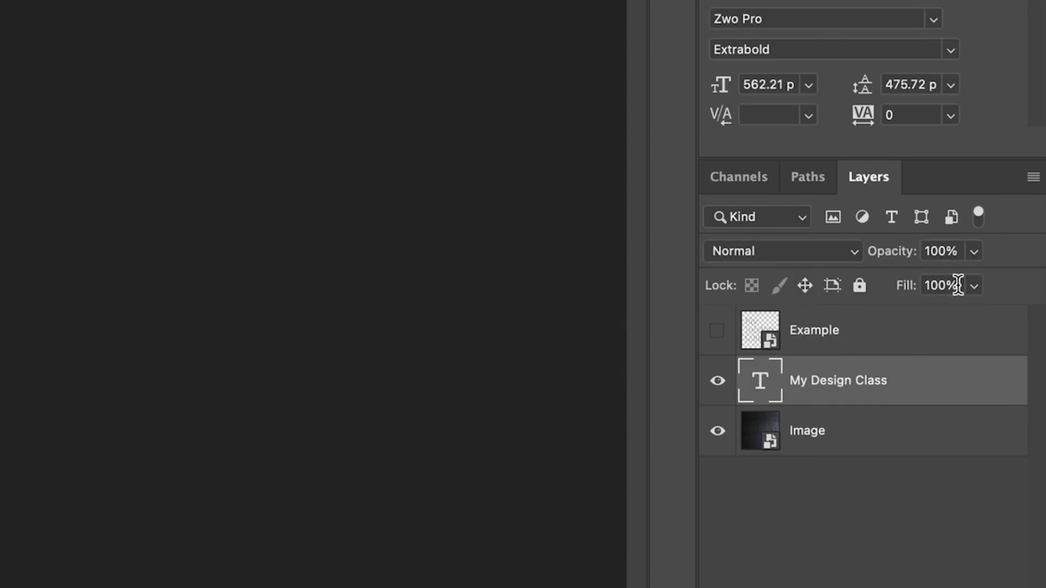
{"action": "left_click_drag", "start_coordinate": [911, 297], "coordinate": [735, 290]}
{"action": "double_click", "coordinate": [925, 402]}
Step: Move the Layer Style dialog off the text and enable Bevel & Emboss
{"action": "left_click_drag", "start_coordinate": [602, 121], "coordinate": [776, 153]}
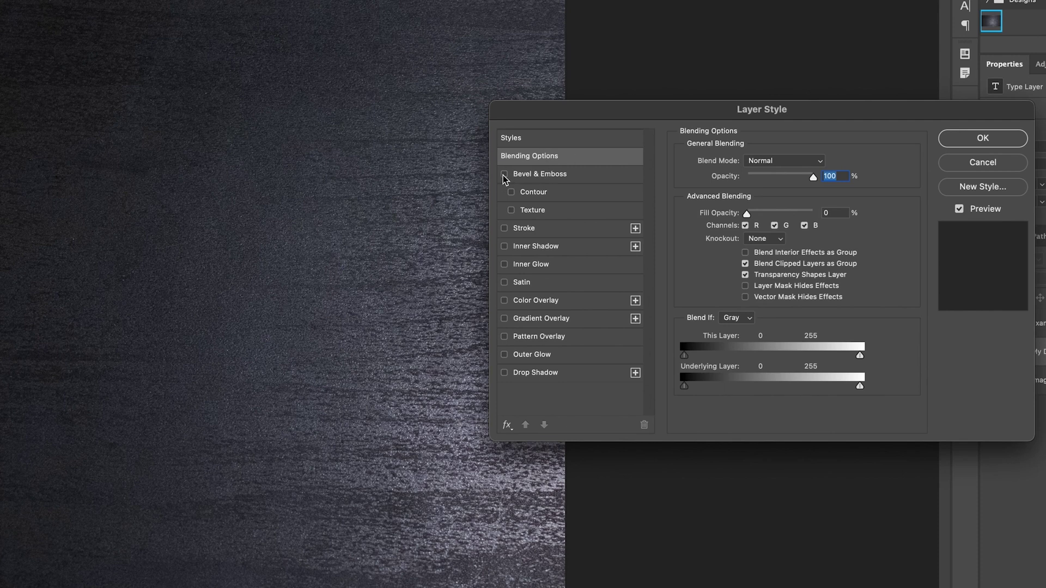
{"action": "left_click", "coordinate": [505, 175]}
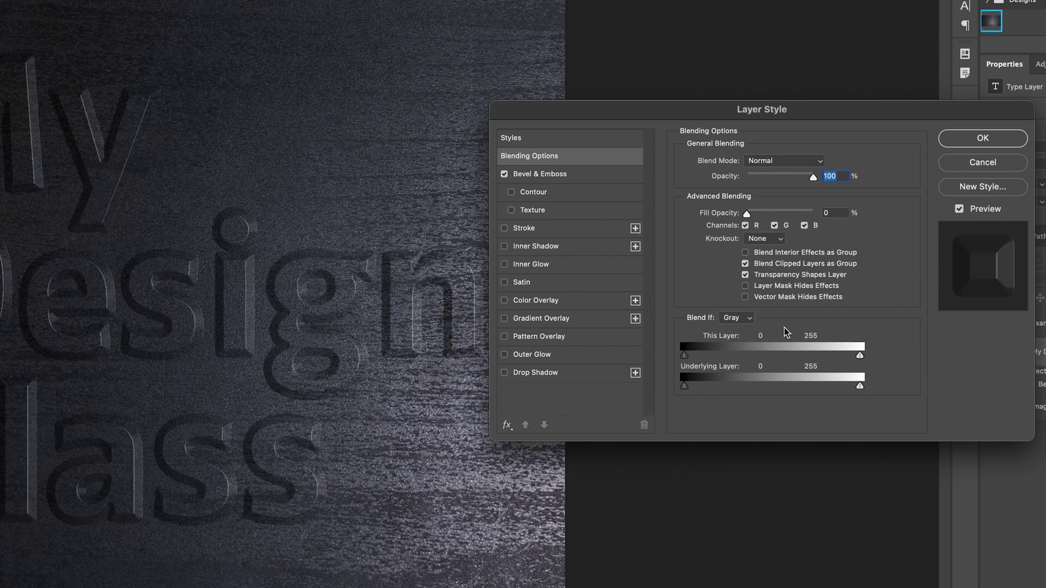
Step: Try Outer Bevel, then settle on Emboss style with Chisel Hard technique
{"action": "left_click", "coordinate": [531, 175]}
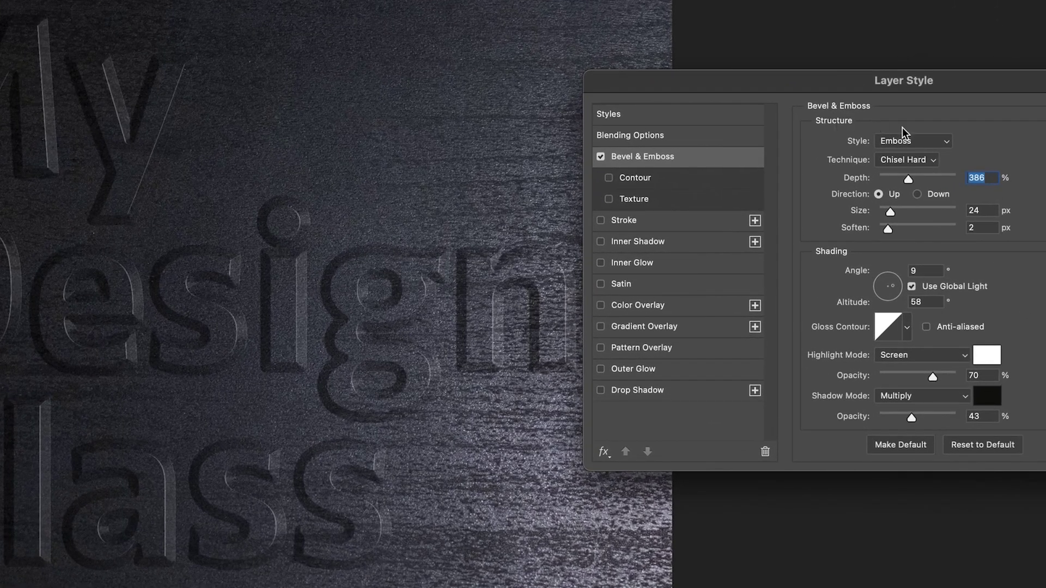
{"action": "left_click", "coordinate": [903, 141]}
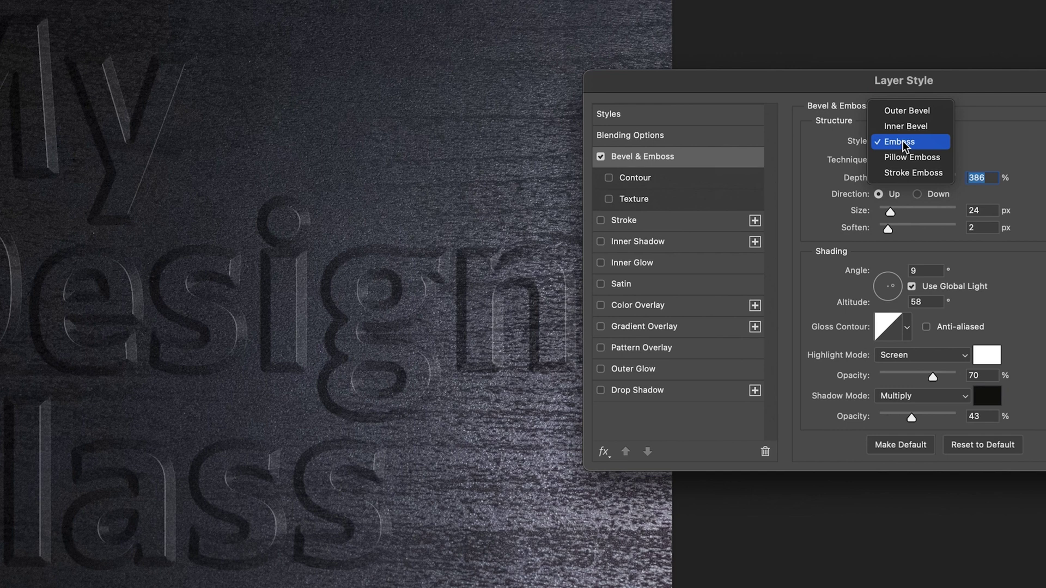
{"action": "left_click", "coordinate": [907, 111]}
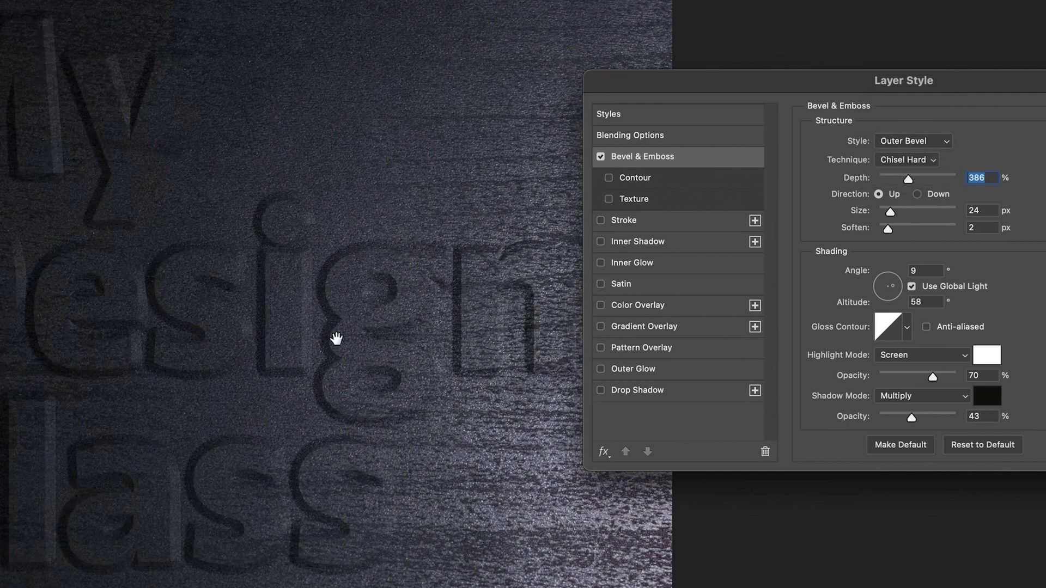
{"action": "left_click", "coordinate": [930, 143]}
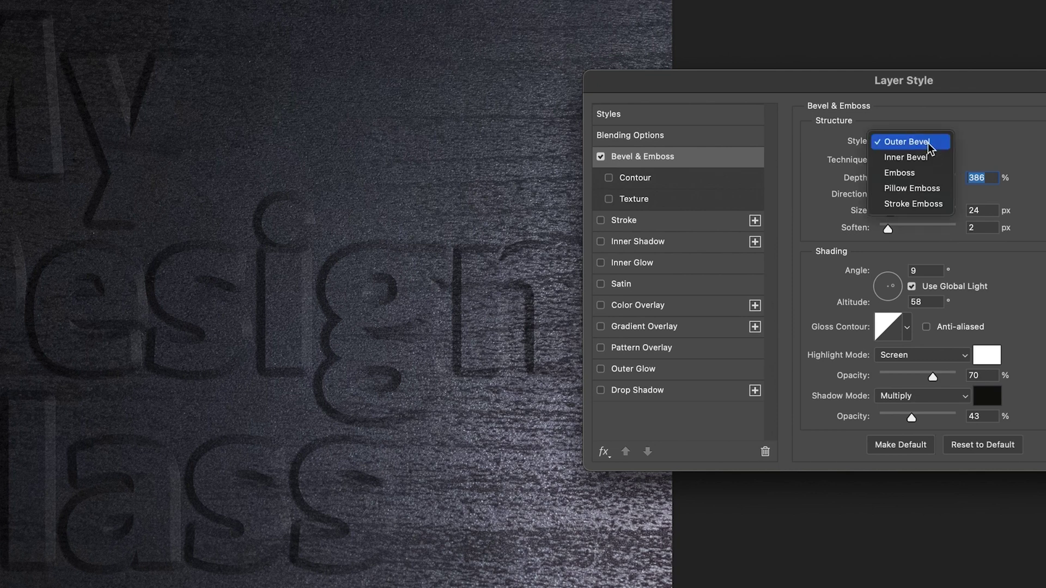
{"action": "left_click", "coordinate": [906, 173]}
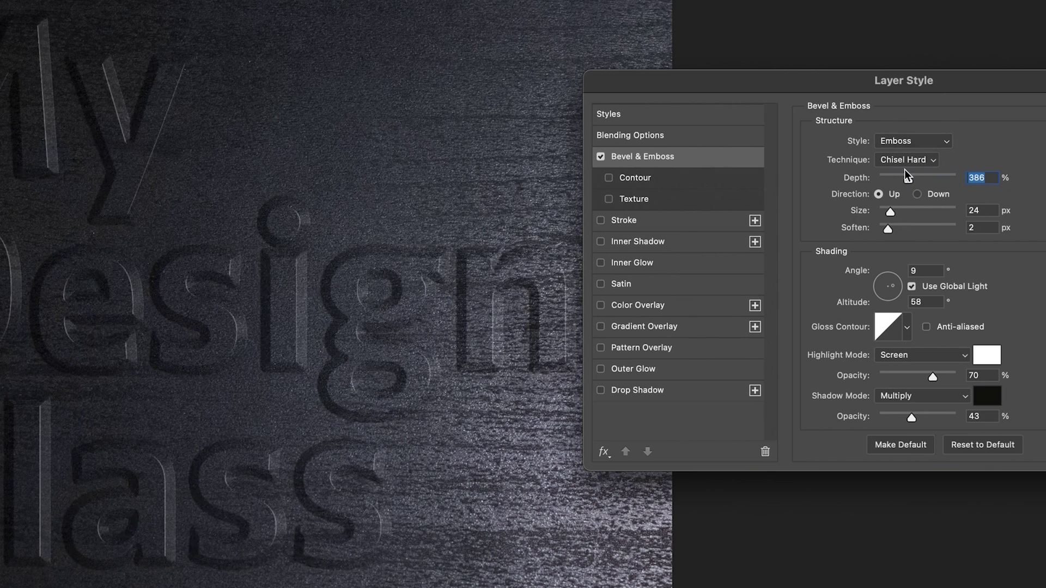
{"action": "left_click", "coordinate": [897, 161]}
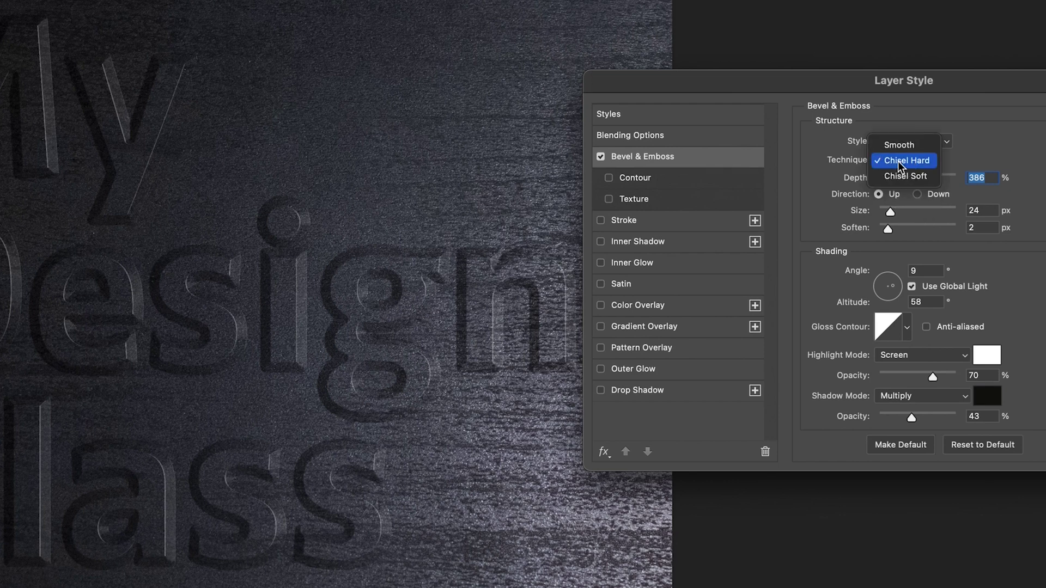
{"action": "left_click", "coordinate": [900, 165]}
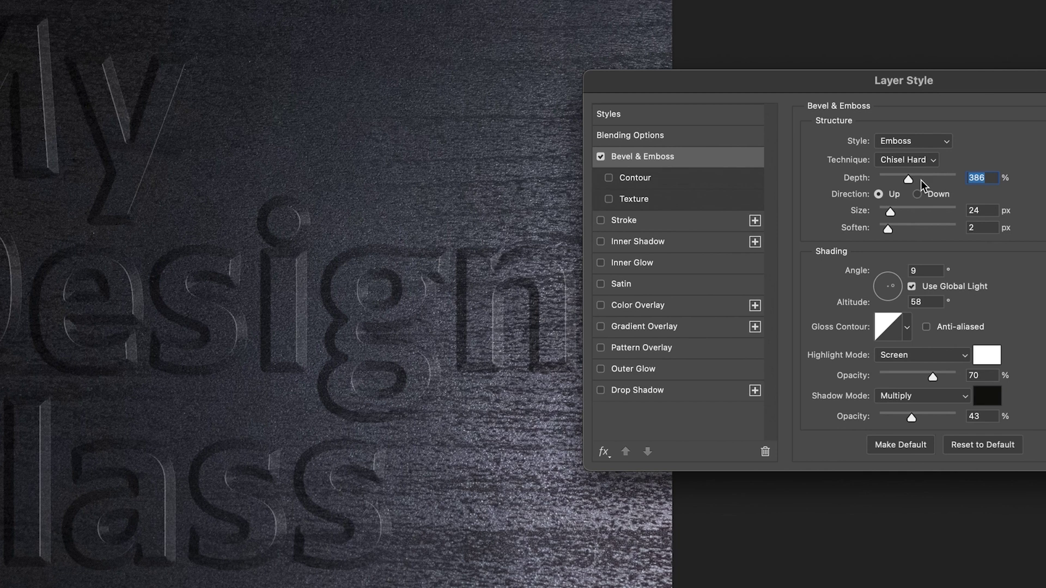
Step: Set emboss depth to 344%, highlight and shadow opacity to 50%, and keep direction Up
{"action": "left_click_drag", "start_coordinate": [911, 180], "coordinate": [820, 185]}
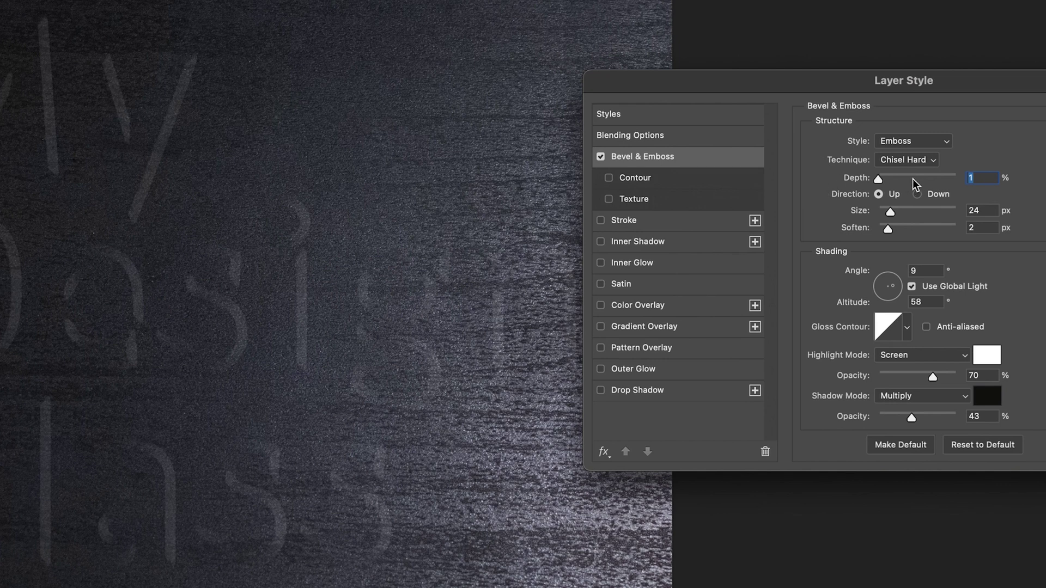
{"action": "left_click", "coordinate": [975, 376]}
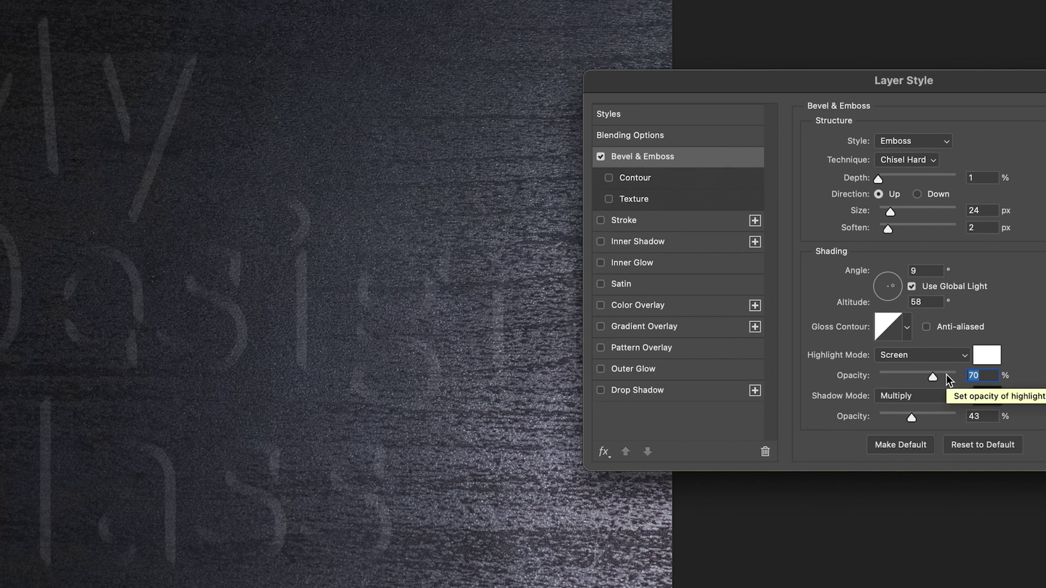
{"action": "type", "text": "50"}
{"action": "left_click", "coordinate": [977, 416]}
{"action": "type", "text": "50"}
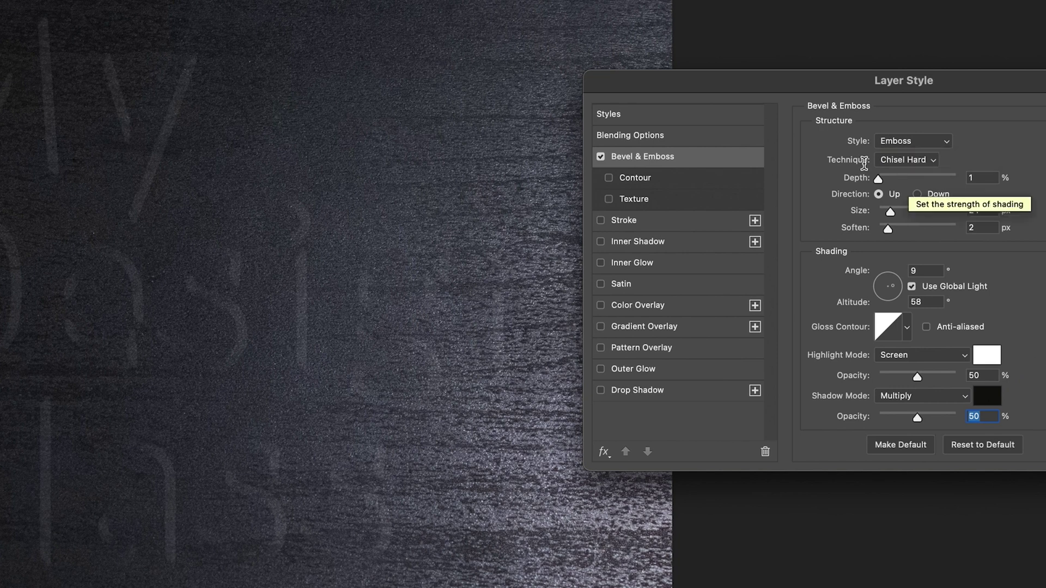
{"action": "left_click_drag", "start_coordinate": [878, 179], "coordinate": [905, 179]}
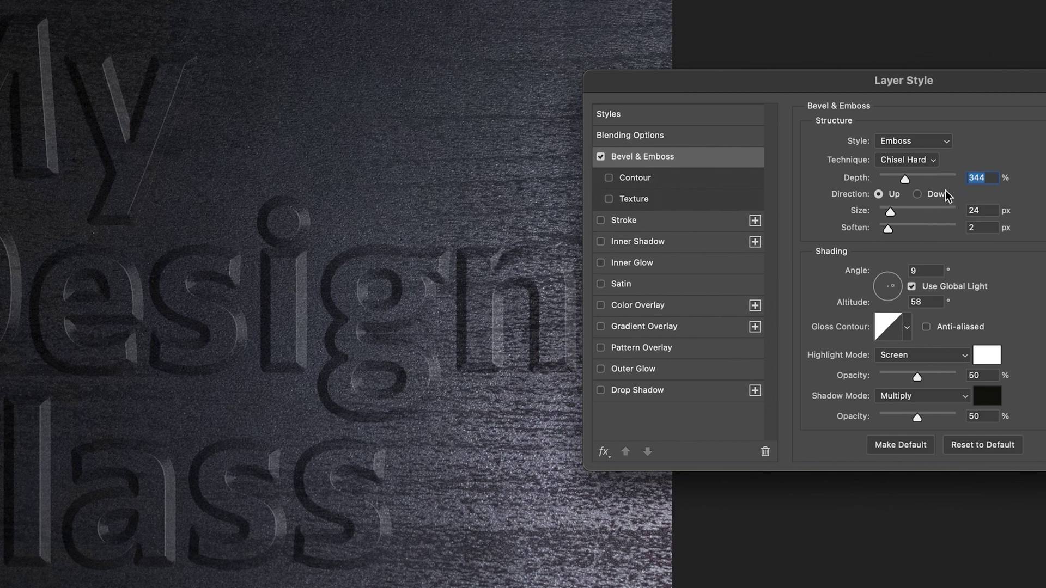
{"action": "left_click", "coordinate": [917, 194]}
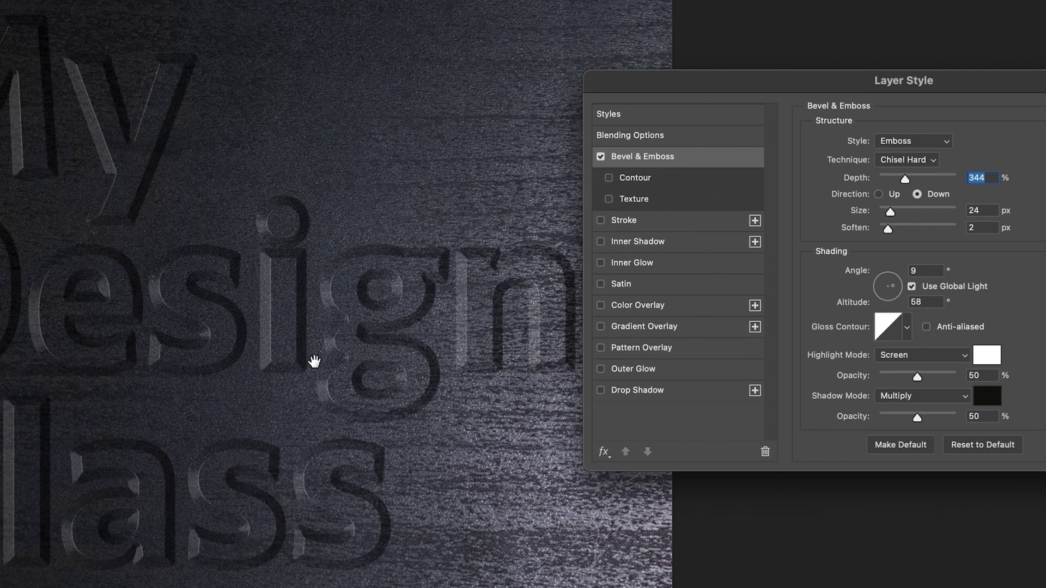
{"action": "left_click", "coordinate": [879, 194]}
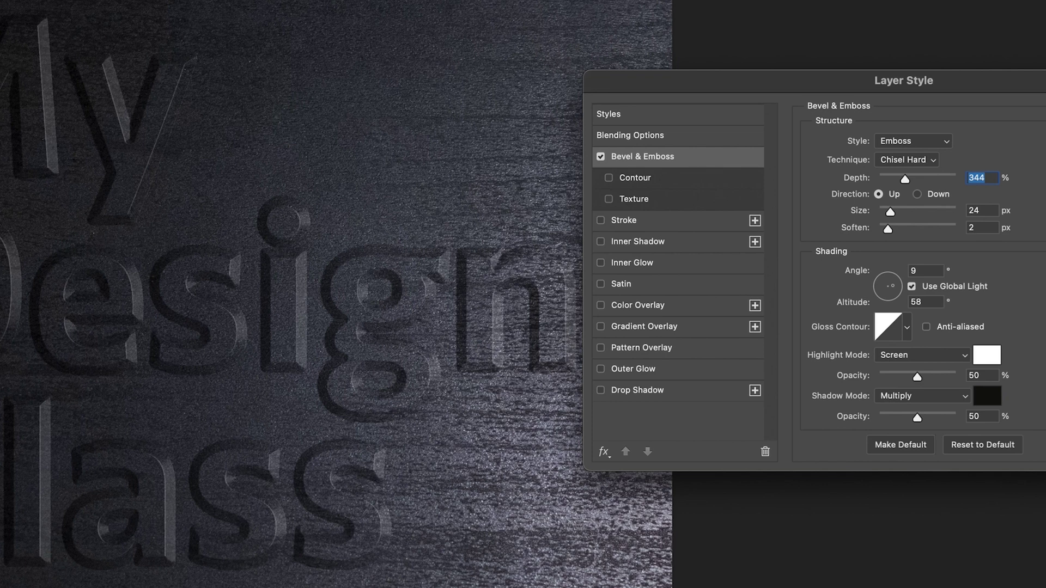
Step: Set bevel size to 18 px, returning Soften to 2 px after testing higher
{"action": "mouse_move", "coordinate": [890, 210]}
{"action": "left_mouse_down"}
{"action": "mouse_move", "coordinate": [923, 207]}
{"action": "mouse_move", "coordinate": [889, 209]}
{"action": "left_mouse_up"}
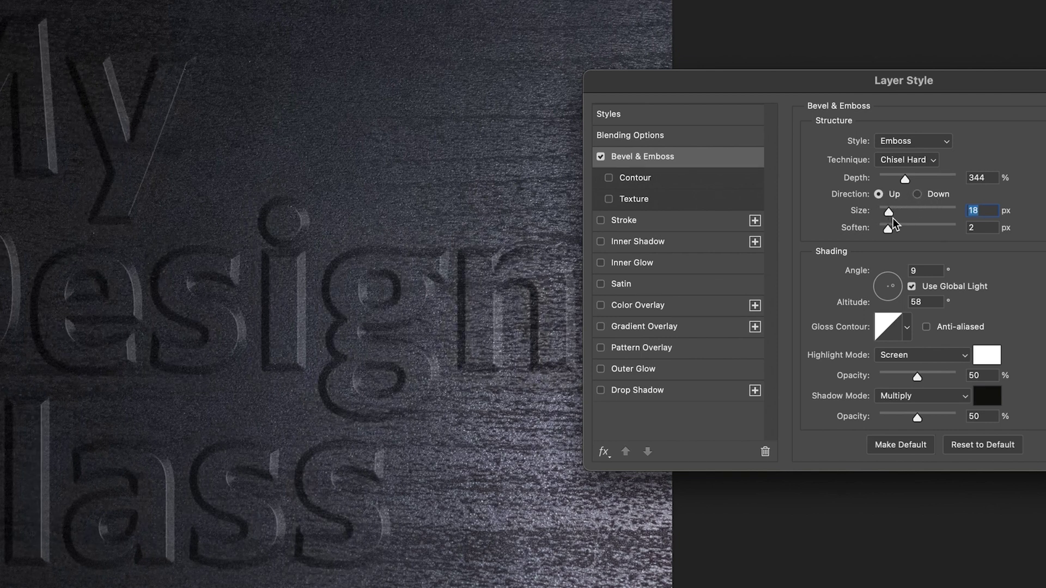
{"action": "left_click_drag", "start_coordinate": [888, 229], "coordinate": [968, 224]}
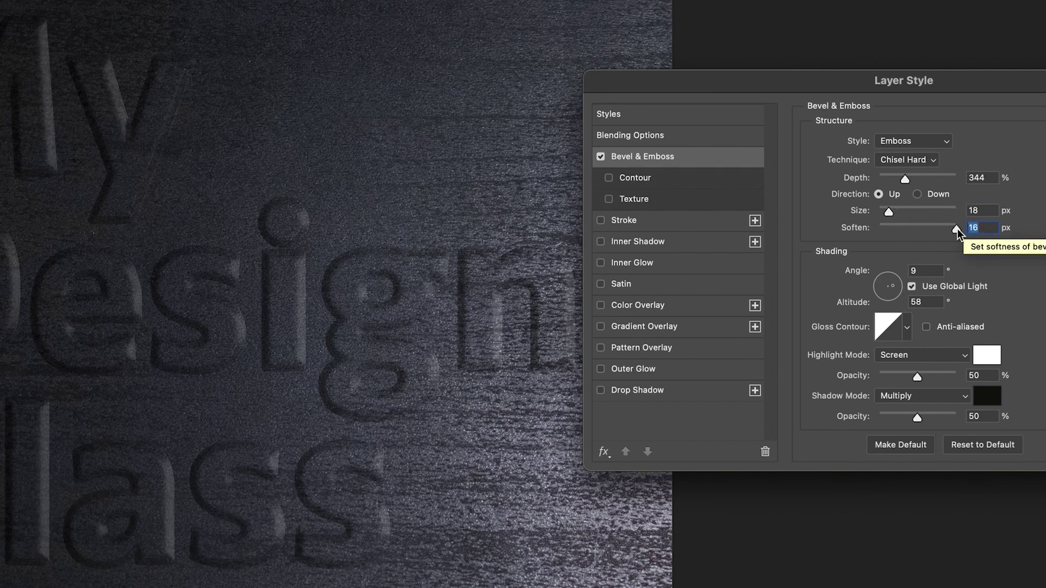
{"action": "left_click_drag", "start_coordinate": [957, 229], "coordinate": [894, 235]}
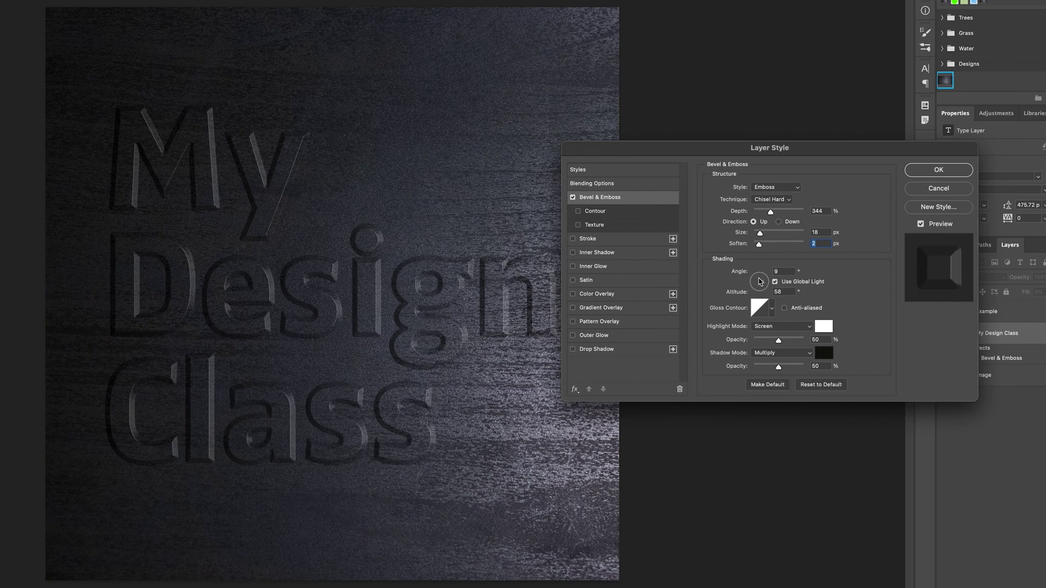
Step: Set the emboss shading angle to 15° and altitude to 58°
{"action": "left_click", "coordinate": [762, 281]}
{"action": "mouse_move", "coordinate": [762, 280]}
{"action": "left_mouse_down"}
{"action": "mouse_move", "coordinate": [756, 289]}
{"action": "mouse_move", "coordinate": [763, 282]}
{"action": "left_mouse_up"}
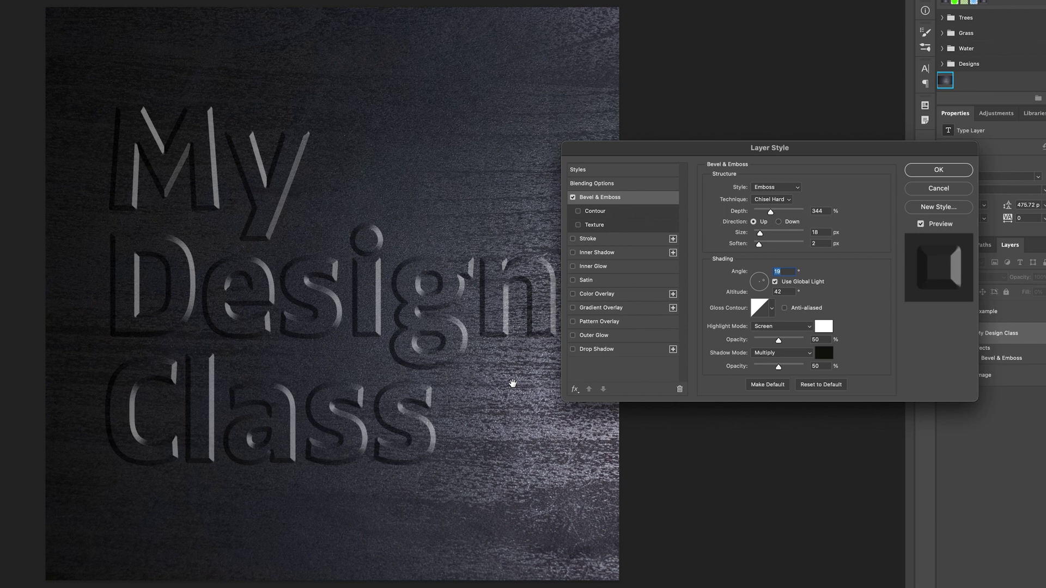
{"action": "left_click_drag", "start_coordinate": [765, 285], "coordinate": [763, 282]}
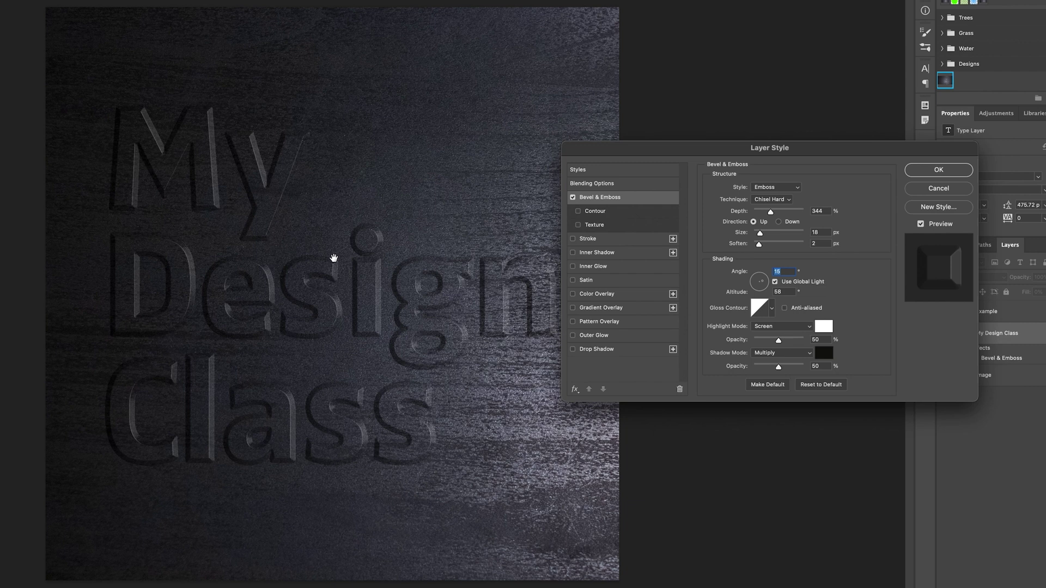
Step: Change the emboss shadow colour to near-black 181715
{"action": "left_click", "coordinate": [824, 357]}
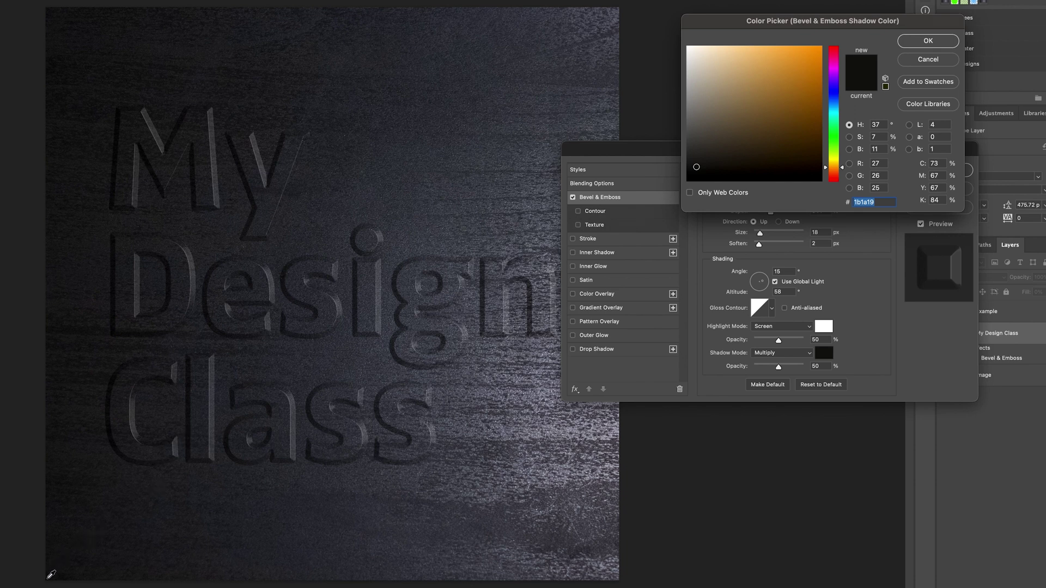
{"action": "left_click", "coordinate": [48, 579]}
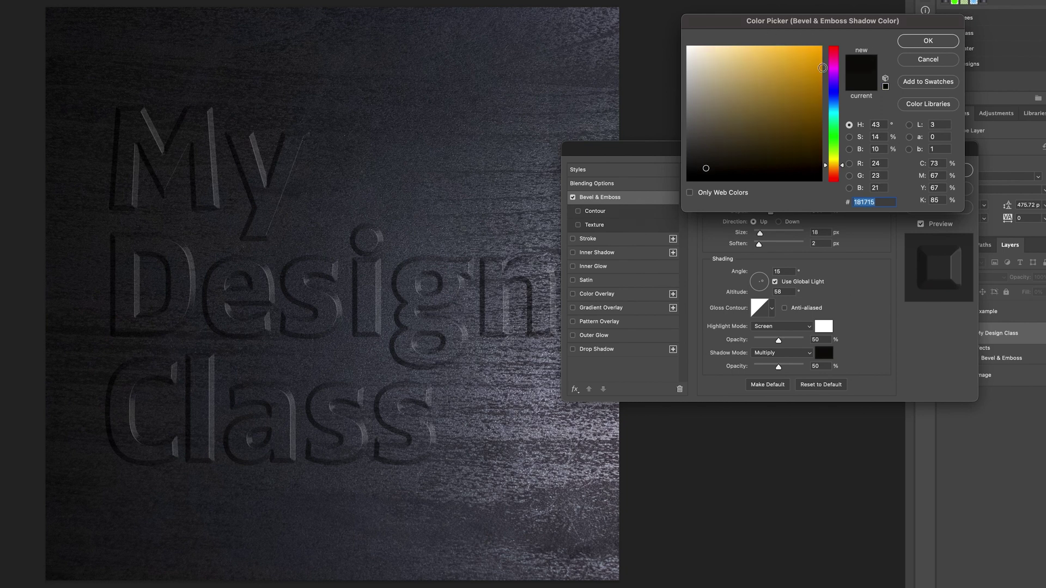
{"action": "left_click", "coordinate": [929, 42]}
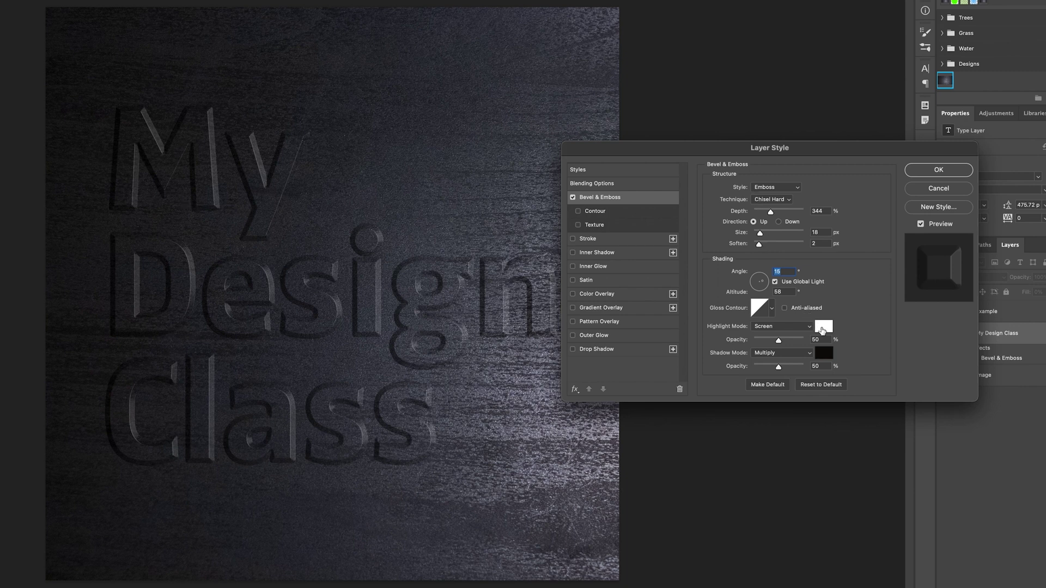
Step: Set the highlight colour to pale grey-blue c1c0cd, sampled from the background and lightened
{"action": "left_click", "coordinate": [822, 330]}
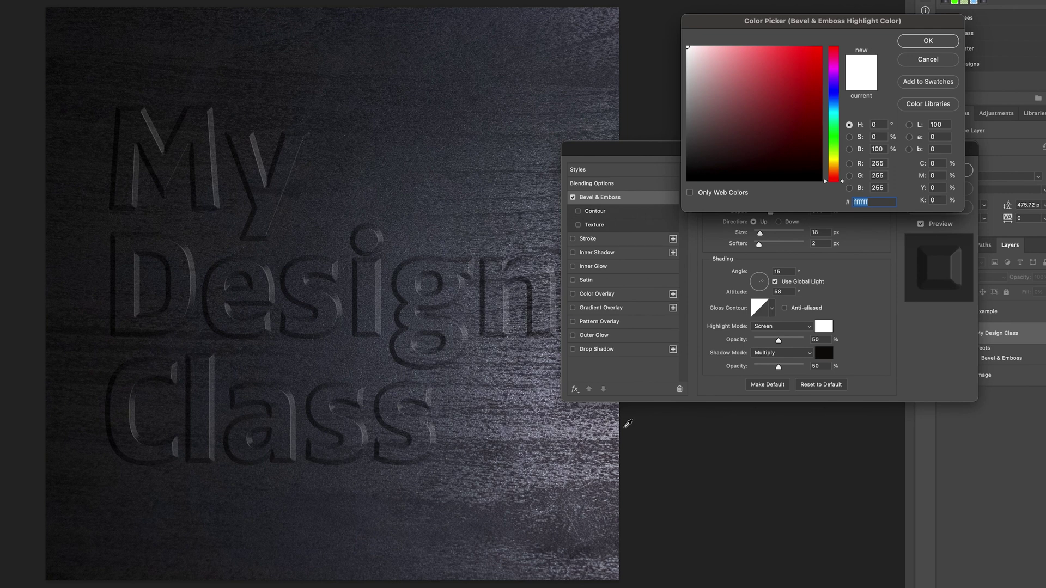
{"action": "left_click", "coordinate": [617, 425]}
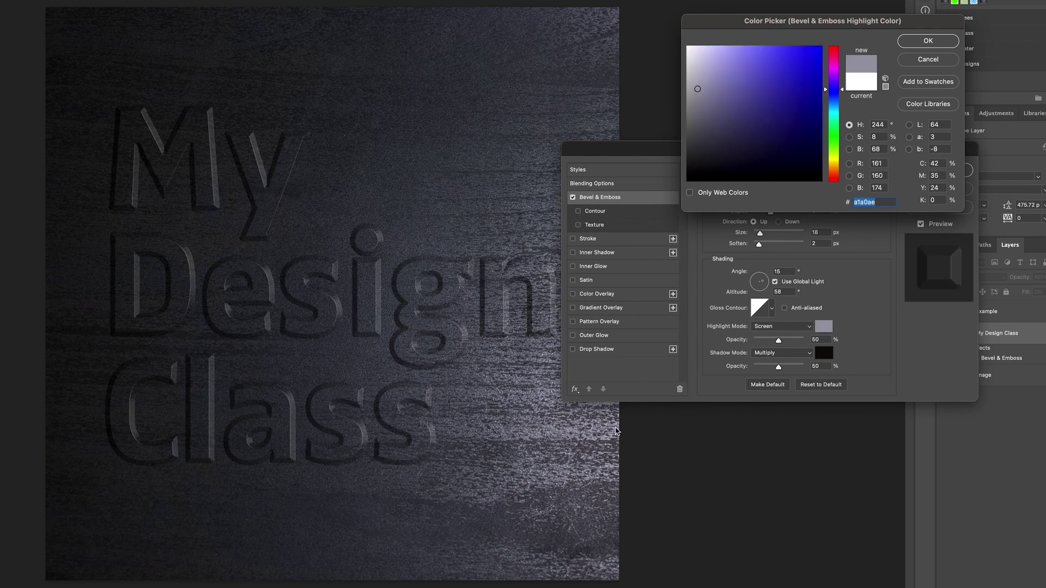
{"action": "left_click", "coordinate": [919, 41]}
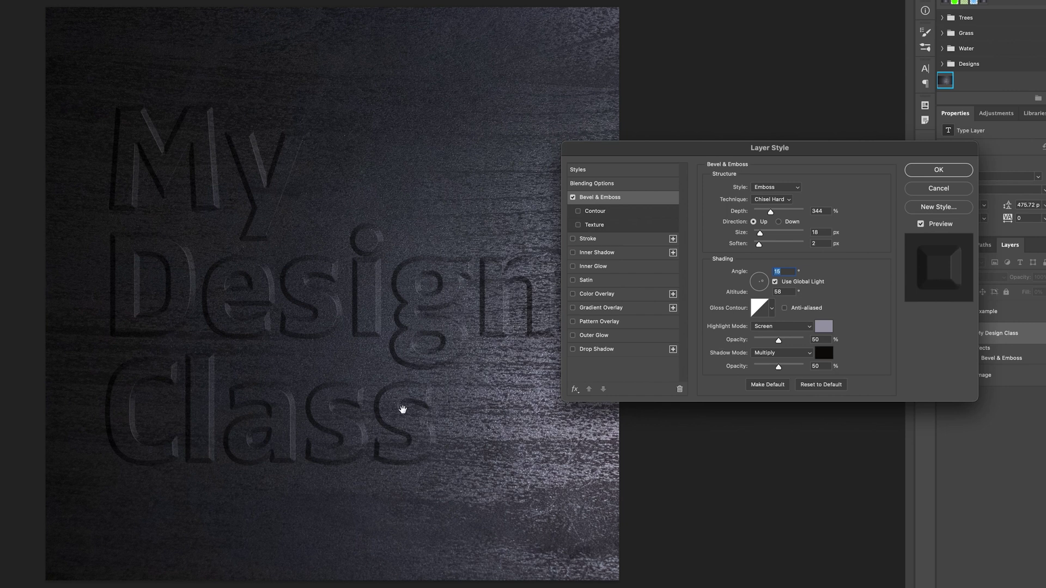
{"action": "left_click", "coordinate": [823, 326]}
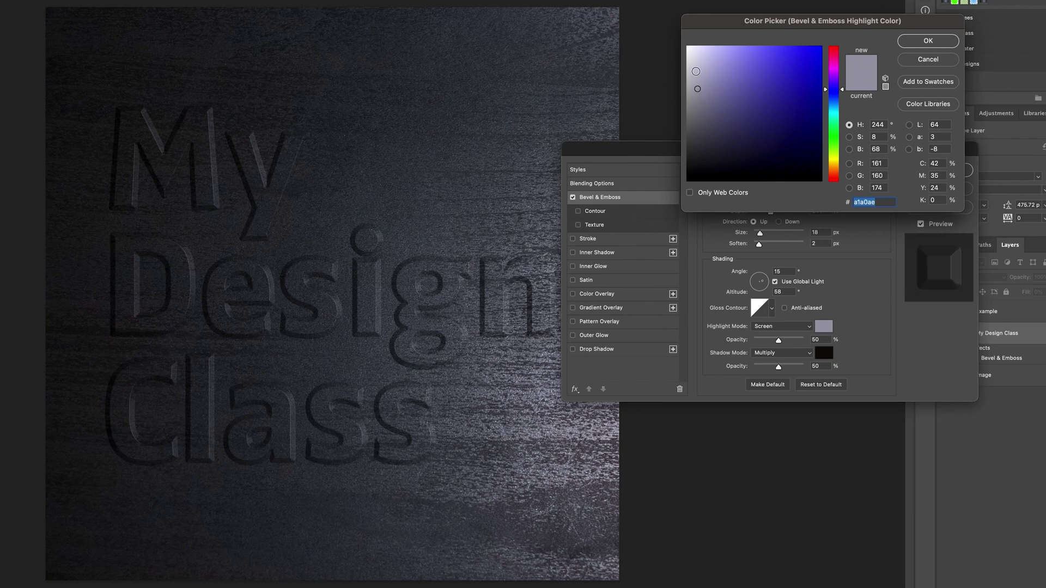
{"action": "left_click", "coordinate": [695, 72]}
{"action": "left_click", "coordinate": [928, 40]}
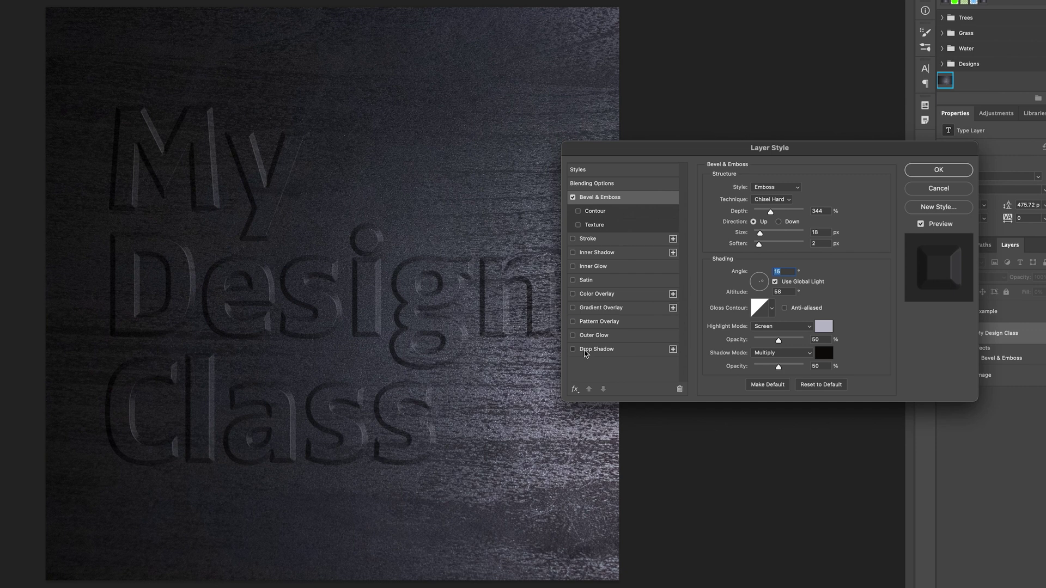
Step: Add a Drop Shadow with 25% opacity, distance 19 px, spread 6%, size 8 px, and toggle it to compare
{"action": "left_click", "coordinate": [584, 351]}
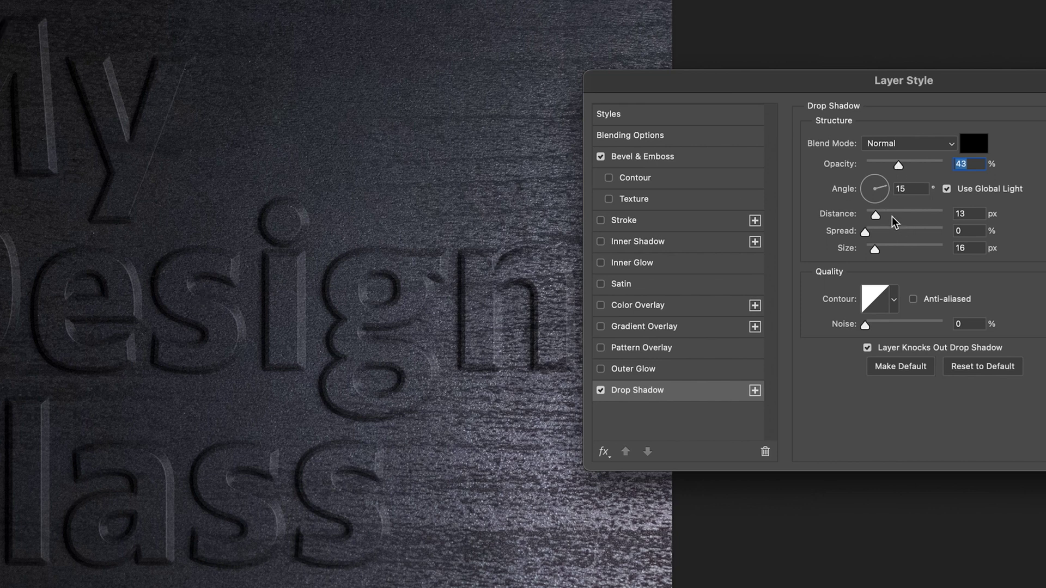
{"action": "left_click_drag", "start_coordinate": [876, 215], "coordinate": [872, 250]}
{"action": "left_click_drag", "start_coordinate": [898, 165], "coordinate": [885, 168]}
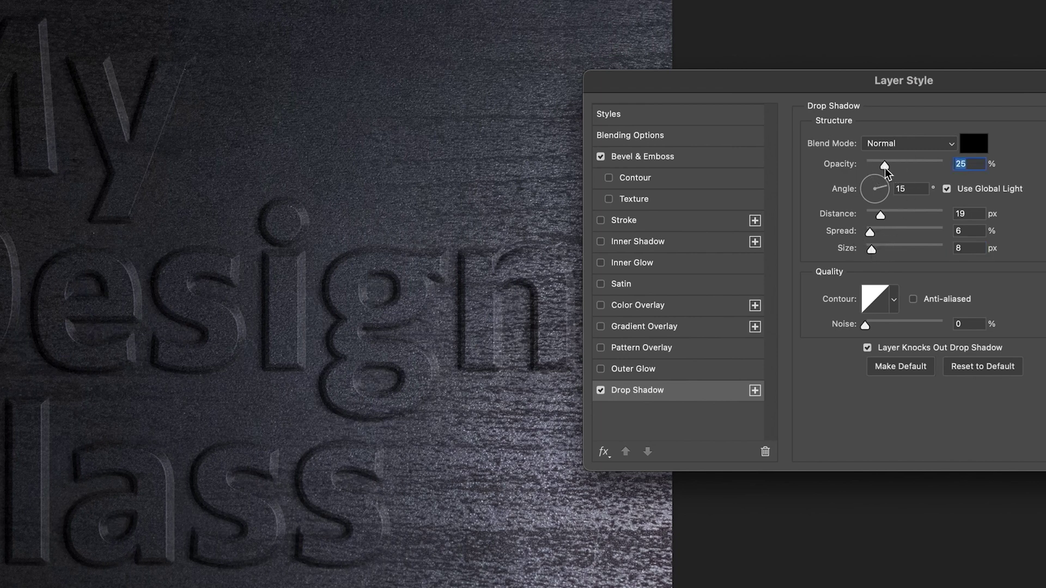
{"action": "left_click", "coordinate": [601, 389]}
{"action": "left_click", "coordinate": [601, 390]}
Step: Enable Texture on the Bevel & Emboss, toggling it off and back on to compare
{"action": "left_click", "coordinate": [622, 200]}
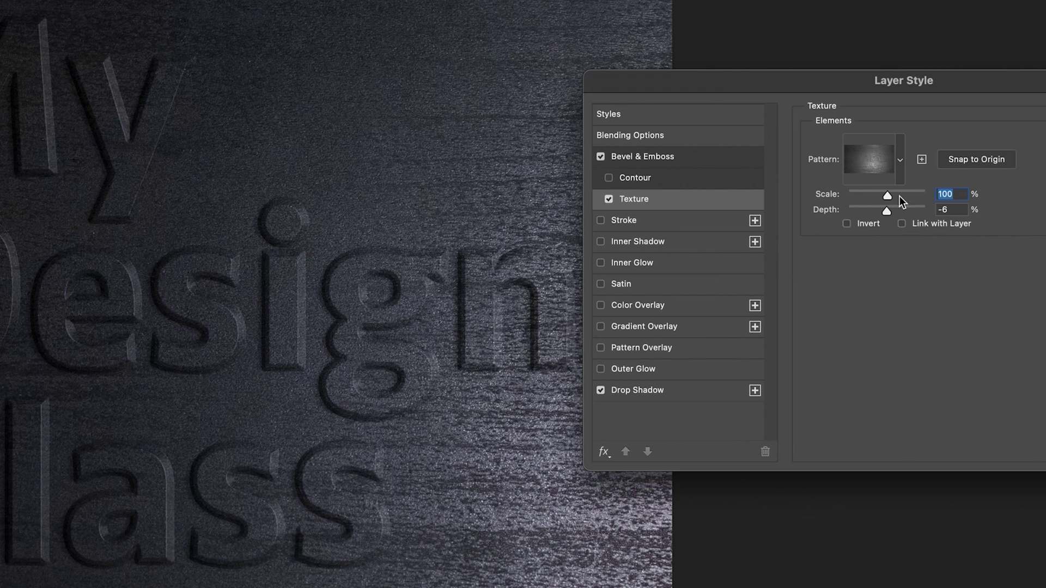
{"action": "left_click", "coordinate": [609, 200]}
{"action": "left_click", "coordinate": [611, 199]}
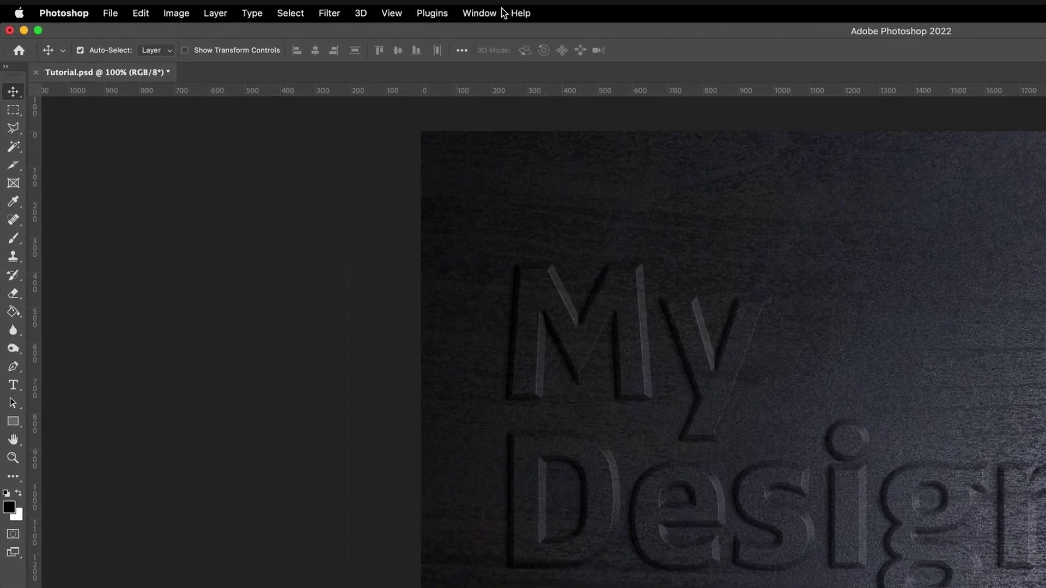
Step: Show the Patterns panel and hide the My Design Class text layer
{"action": "left_click", "coordinate": [283, 20]}
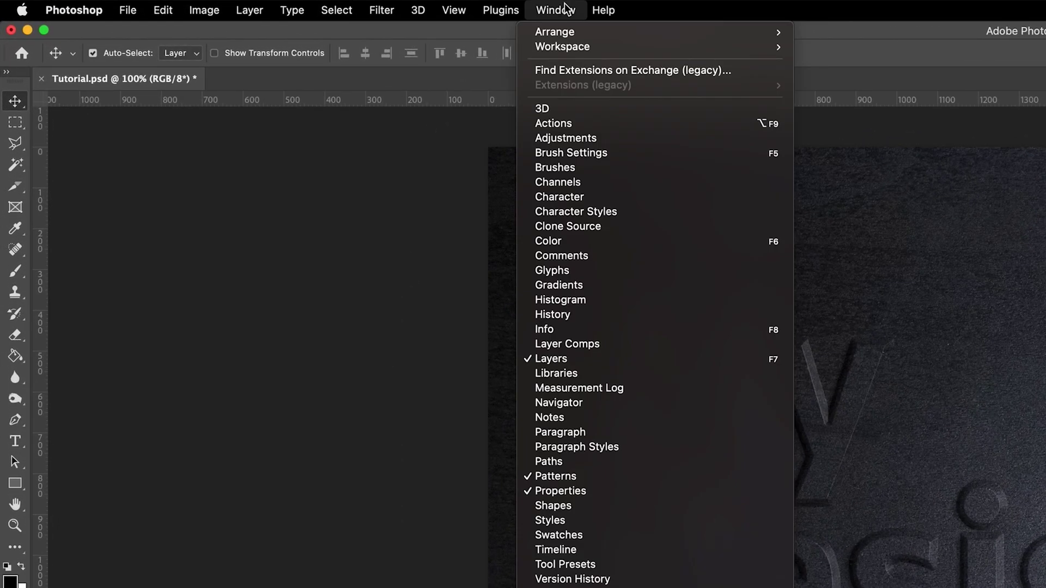
{"action": "left_click", "coordinate": [560, 480]}
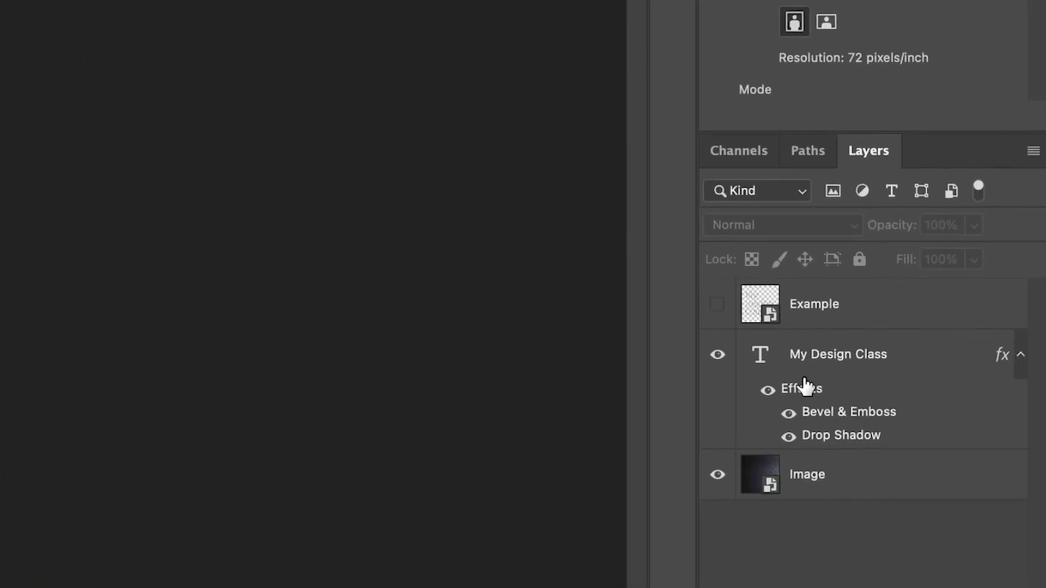
{"action": "left_click", "coordinate": [718, 356]}
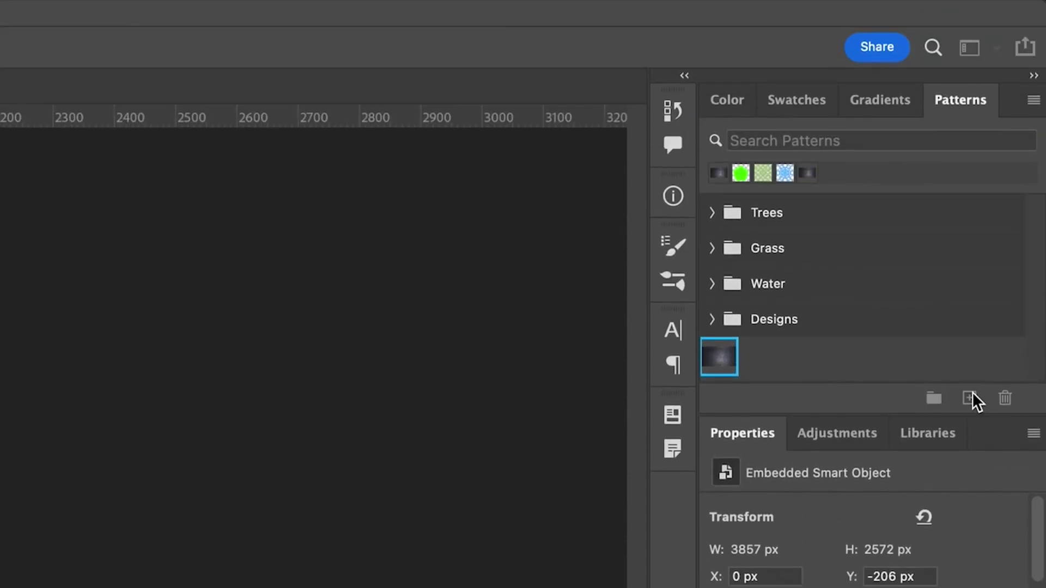
Step: Save the dark background image as a new pattern named 'Texture'
{"action": "left_click", "coordinate": [970, 400]}
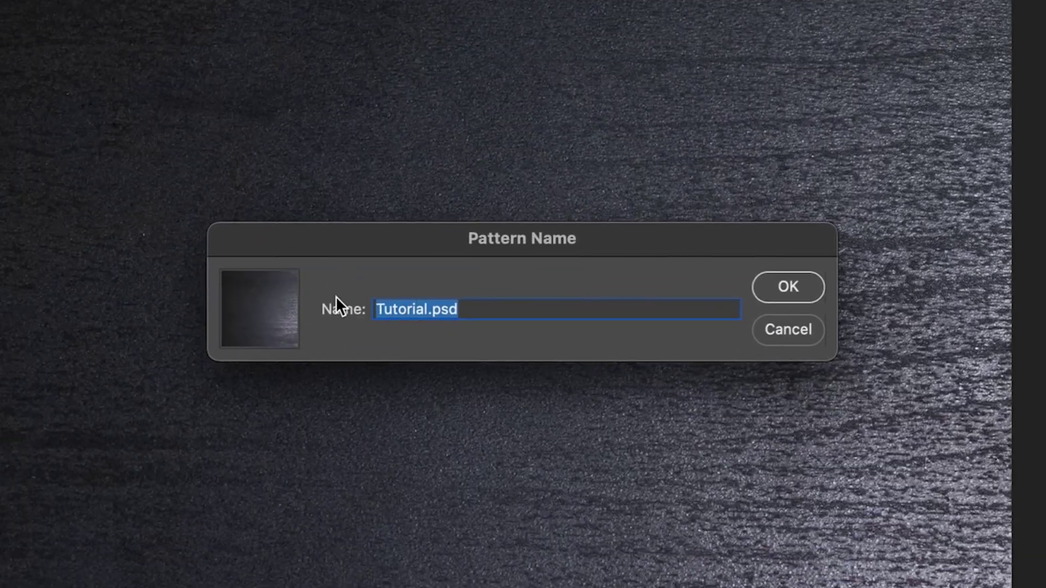
{"action": "type", "text": "Texture"}
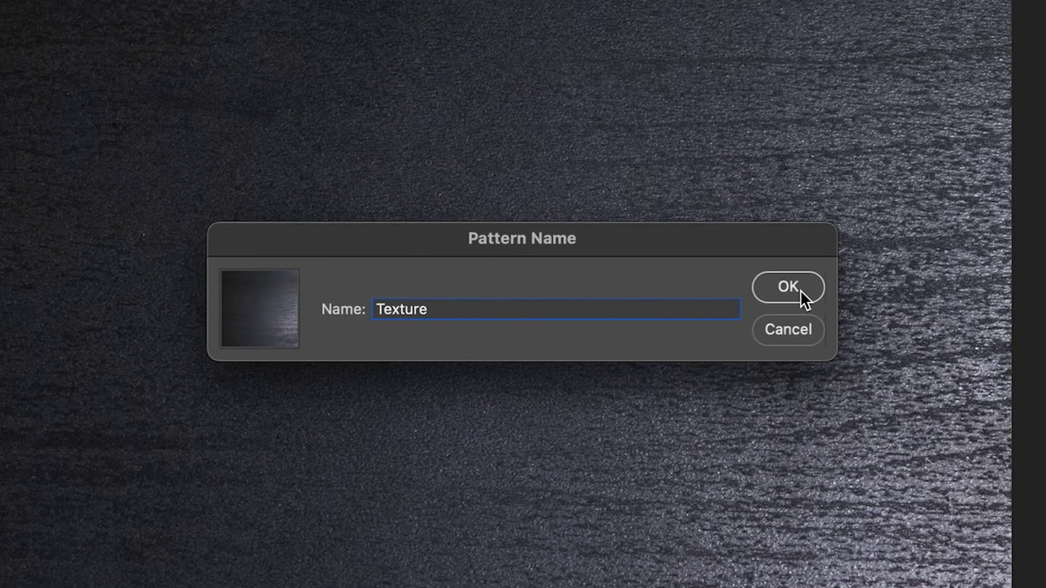
{"action": "left_click", "coordinate": [799, 289]}
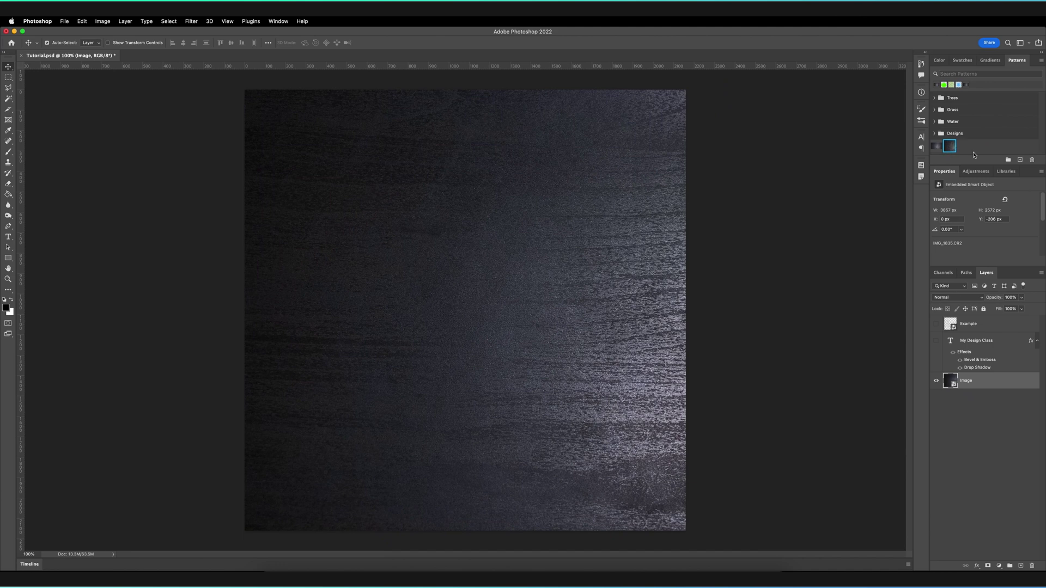
Step: Make the My Design Class layer visible again and reopen its layer style settings
{"action": "left_click", "coordinate": [937, 343]}
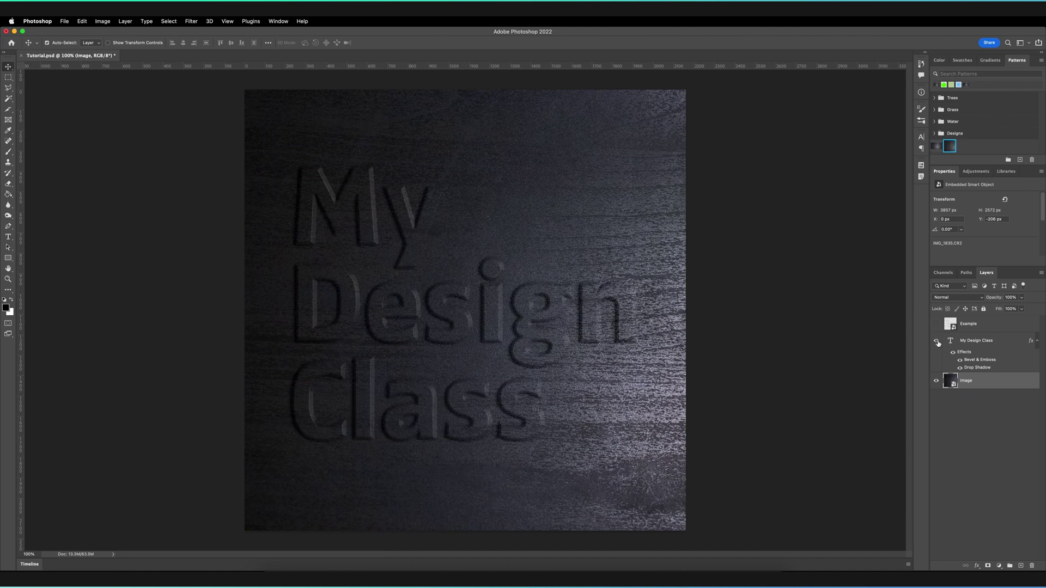
{"action": "double_click", "coordinate": [982, 363]}
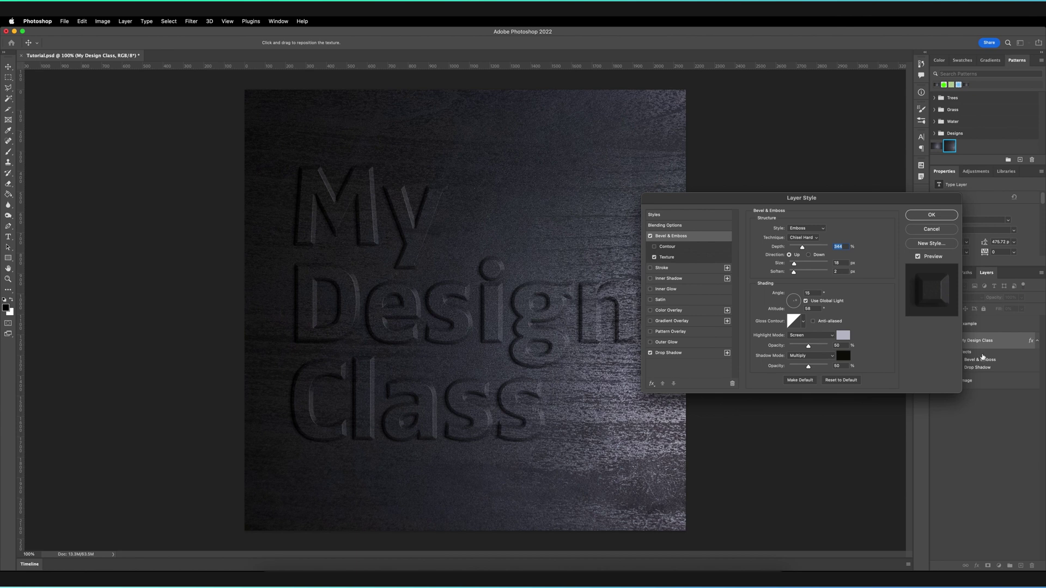
{"action": "left_click_drag", "start_coordinate": [923, 201], "coordinate": [777, 195]}
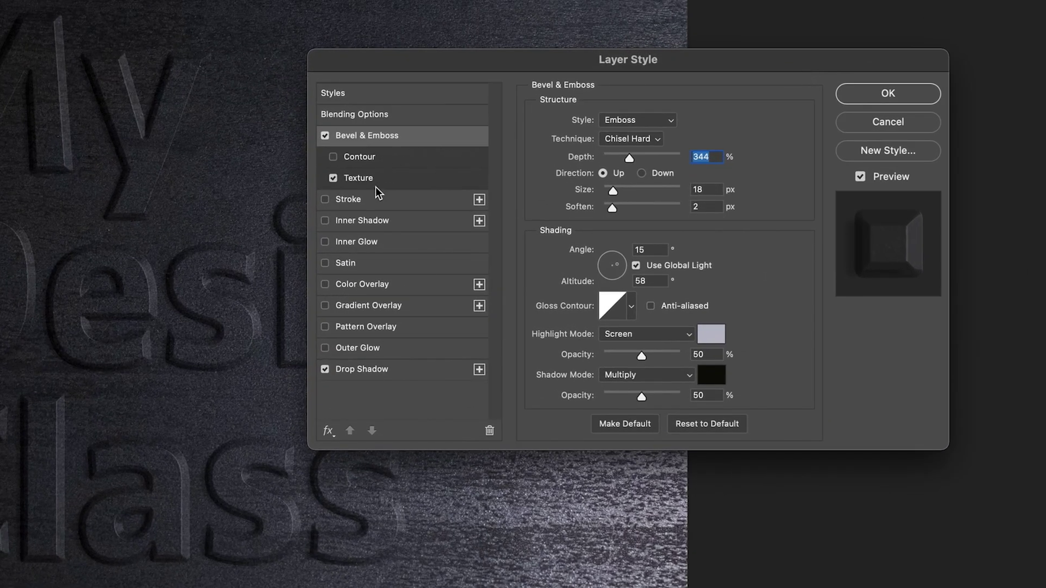
Step: Switch the Bevel & Emboss texture to the newly saved 'Texture' pattern
{"action": "left_click", "coordinate": [364, 185]}
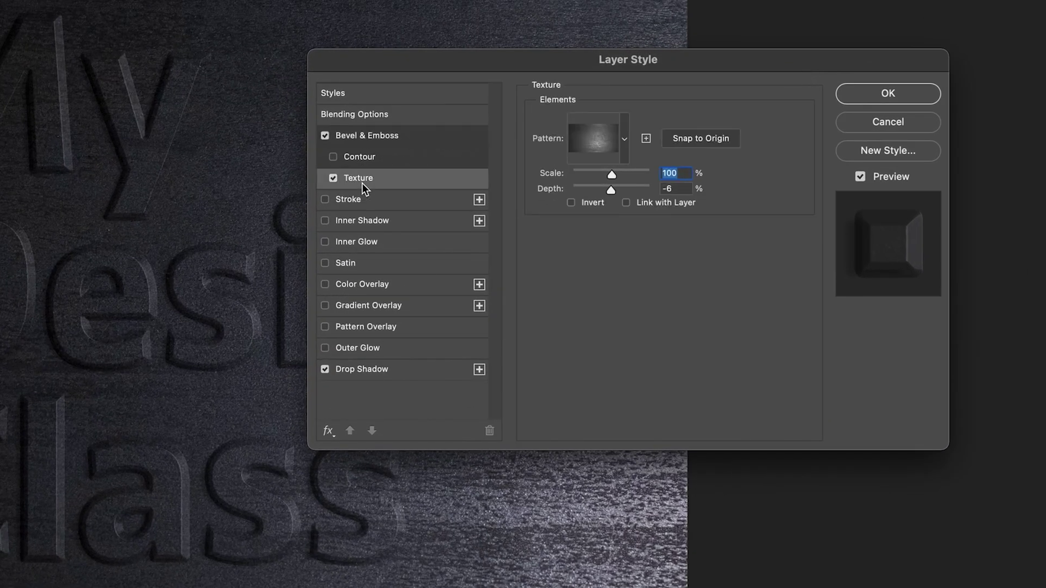
{"action": "left_click", "coordinate": [625, 137]}
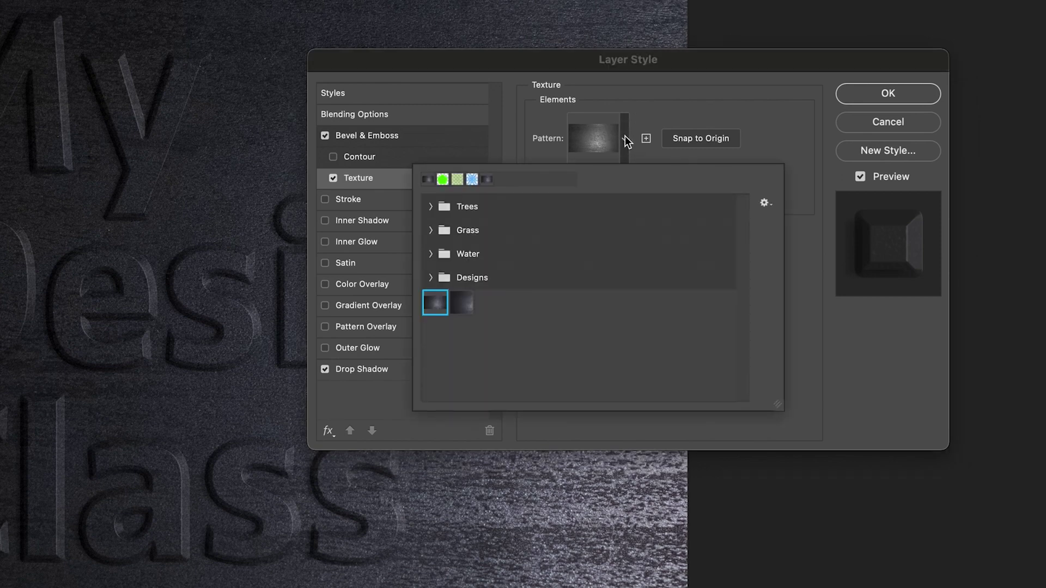
{"action": "left_click", "coordinate": [459, 298]}
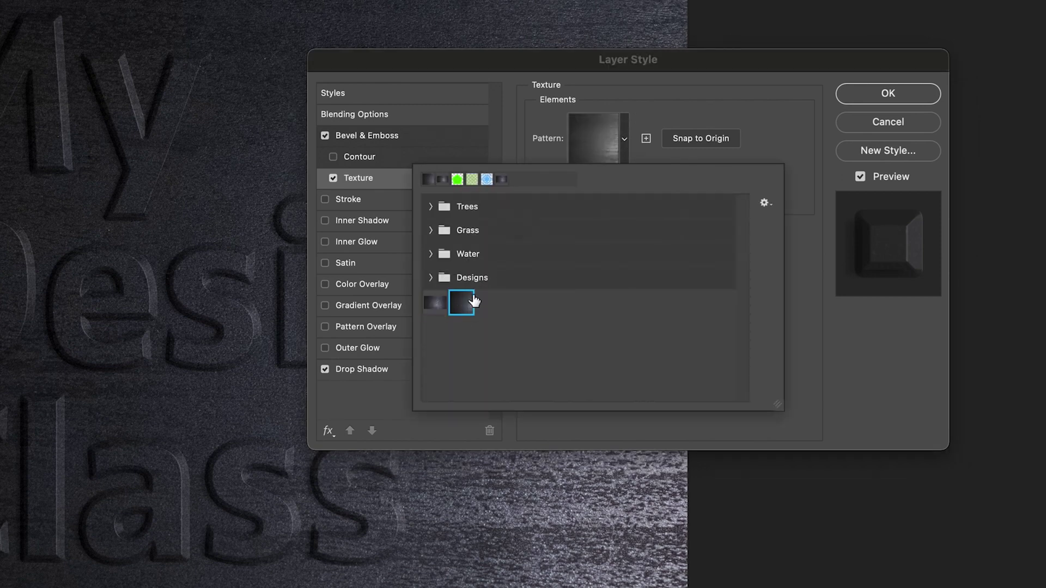
{"action": "left_click", "coordinate": [824, 318]}
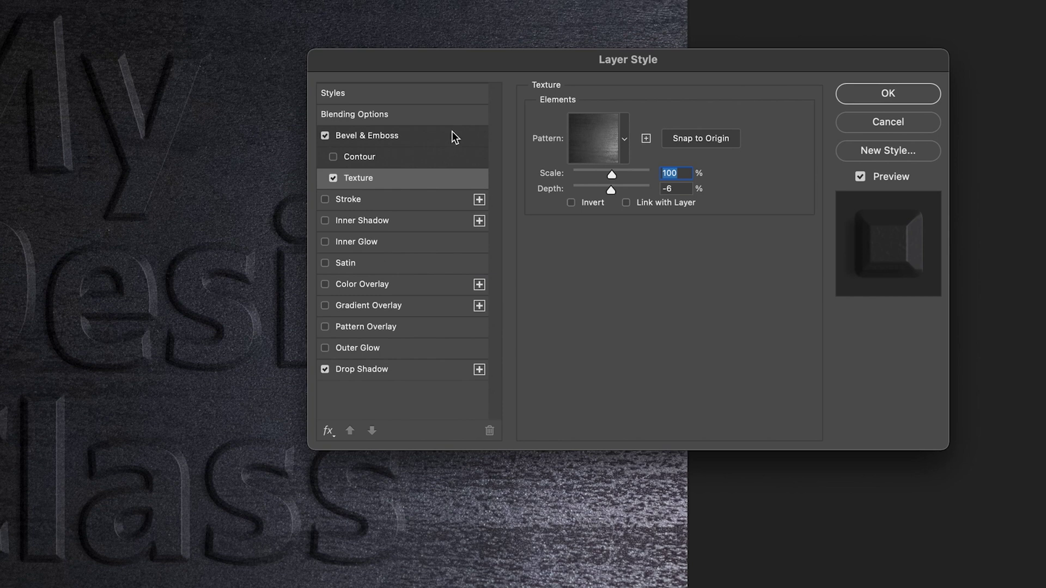